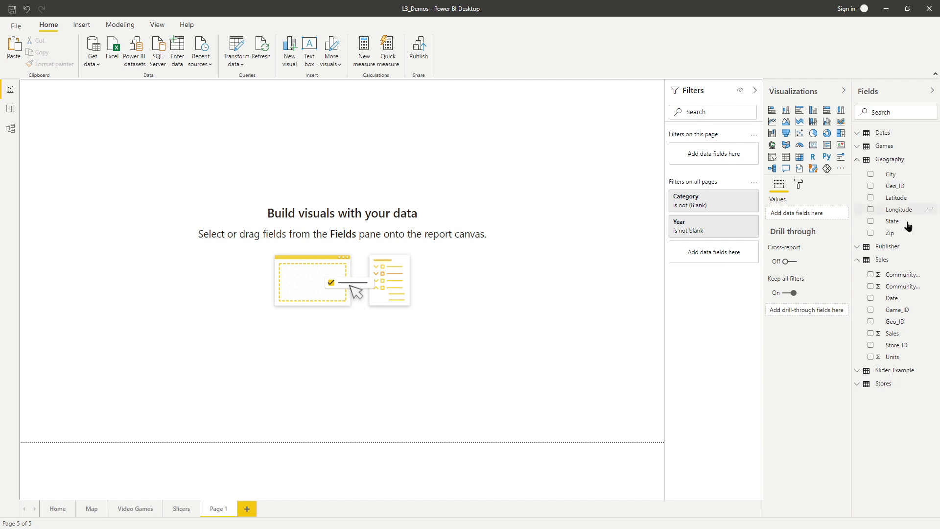
Step: Add the Games table's Title, Genre and Category fields as filters on this page, and move Title to the first place
click(857, 148)
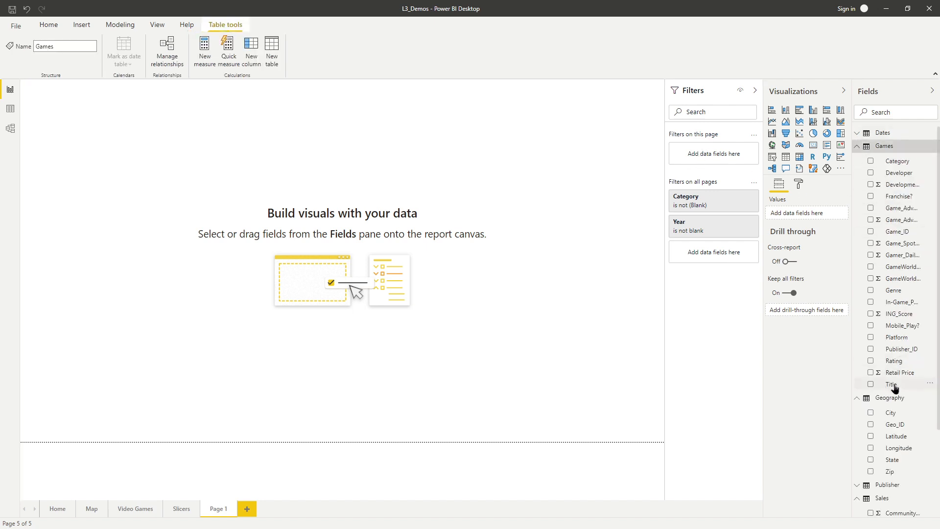
drag(895, 386, 715, 152)
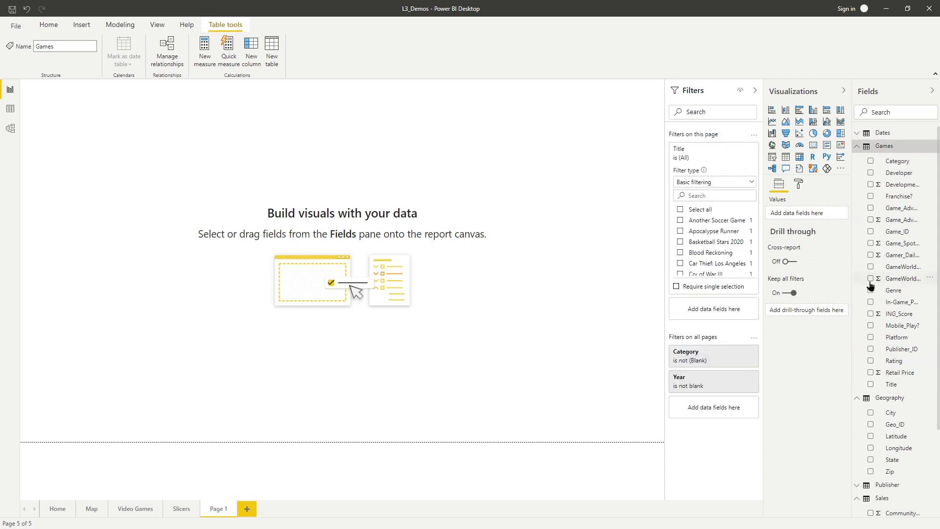
click(729, 148)
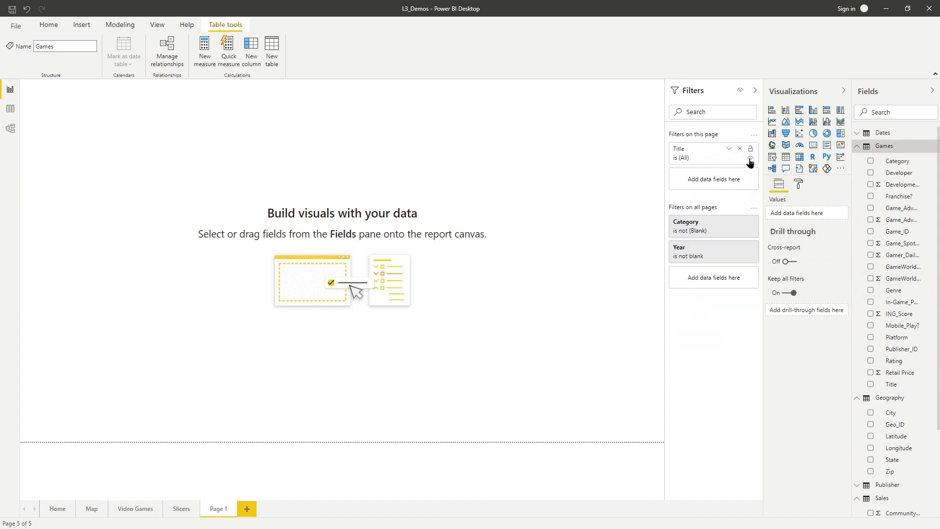
drag(901, 294, 719, 183)
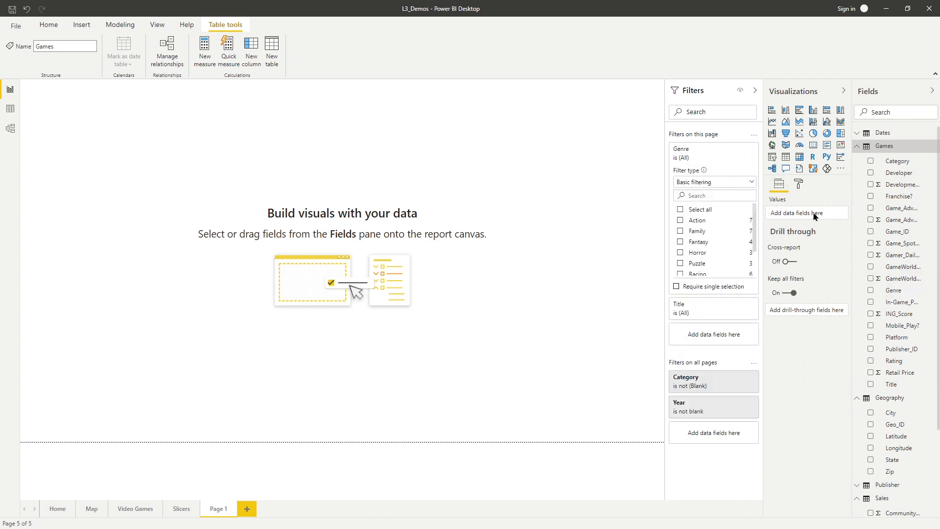
drag(895, 165, 727, 336)
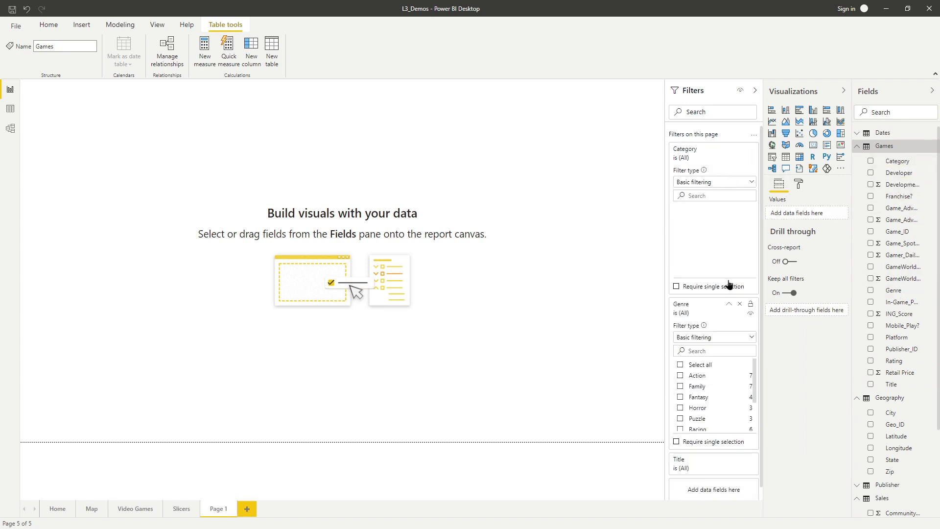
click(729, 149)
click(733, 177)
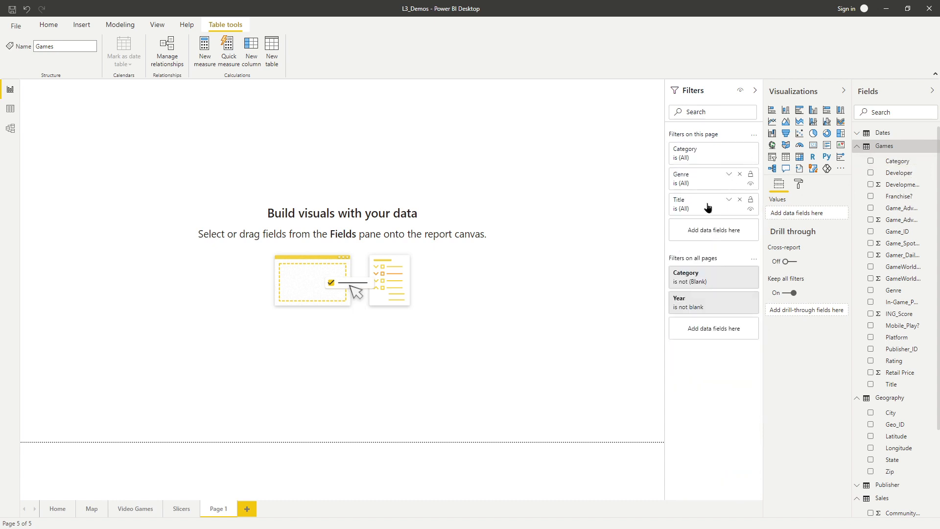
drag(709, 206, 719, 150)
Step: Add the Games table's Rating field as a filter on this page and restrict it to Everyone
drag(894, 360, 722, 231)
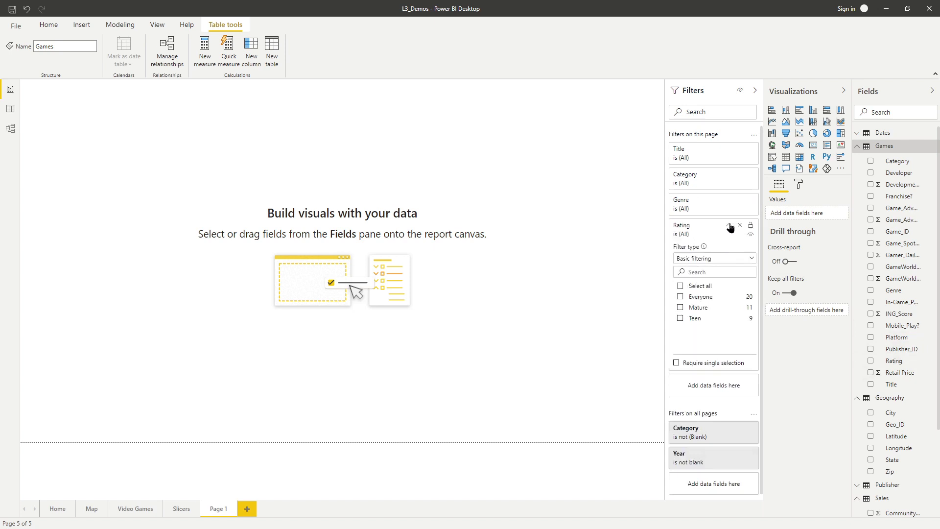
click(729, 227)
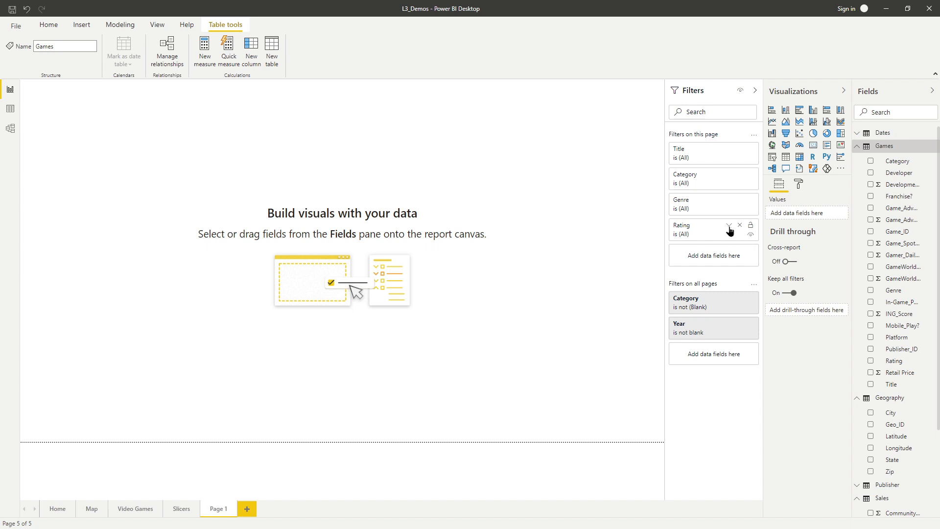
click(730, 228)
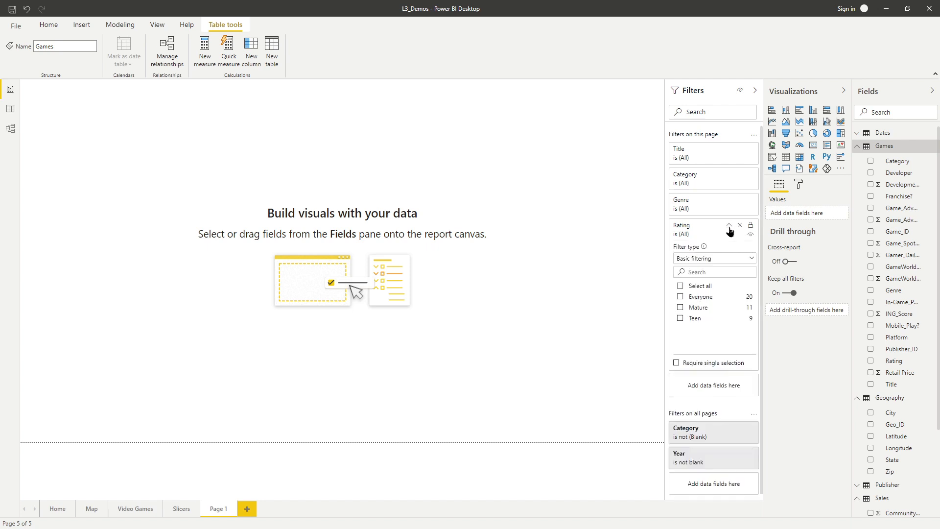
click(680, 298)
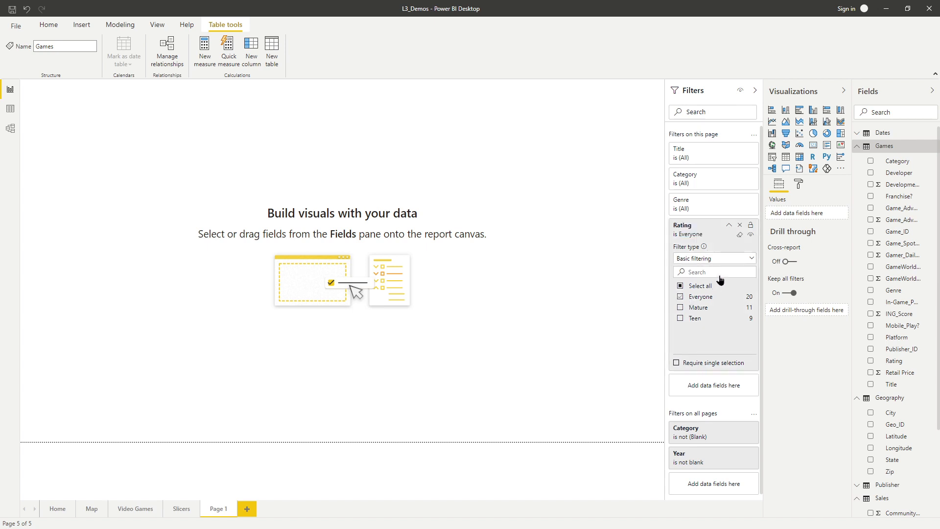
click(730, 225)
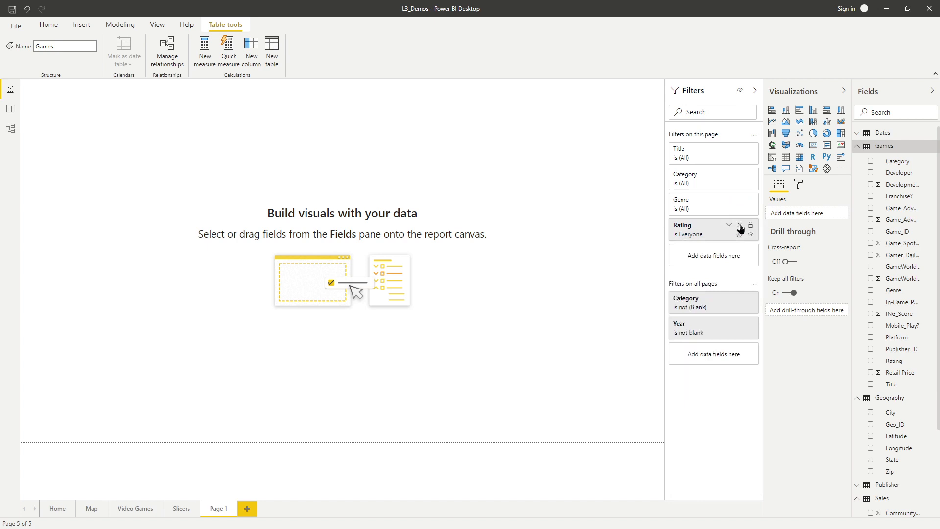
Step: Open the page's formatting options for the filter pane
click(799, 186)
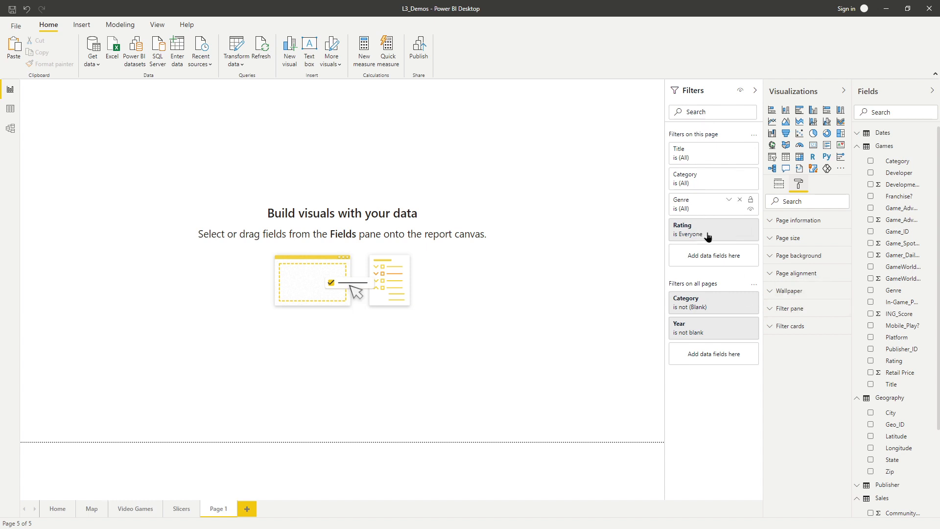
click(770, 310)
scroll(818, 332, down, 4)
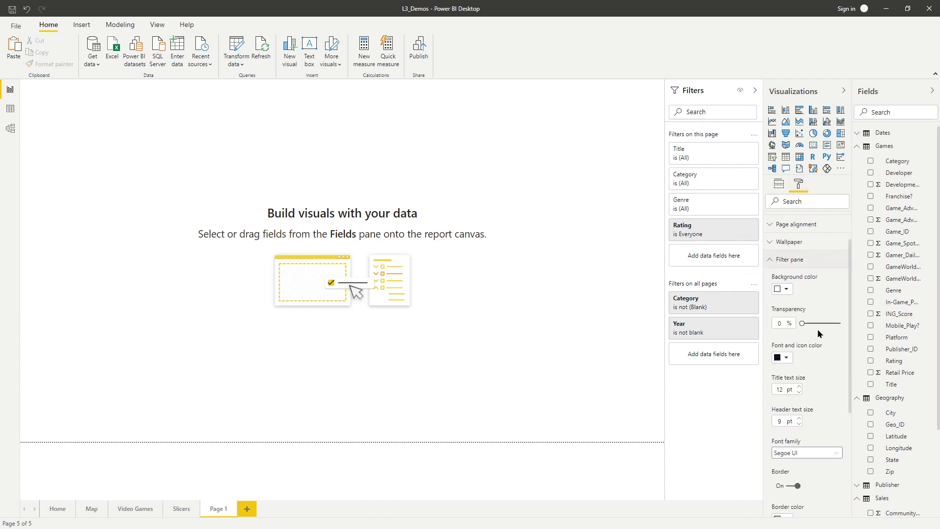
scroll(810, 342, up, 4)
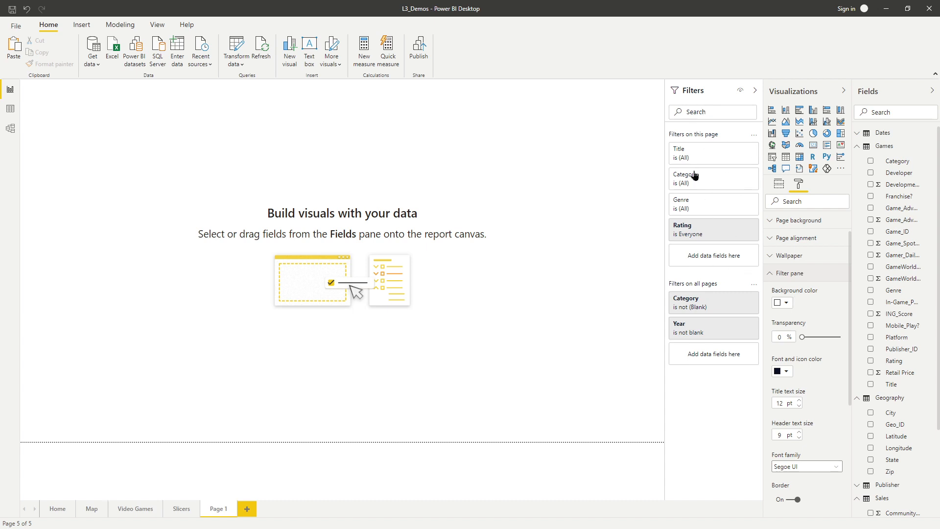
Step: Try a blue theme colour as the filter pane's background, and set it back to white
click(786, 303)
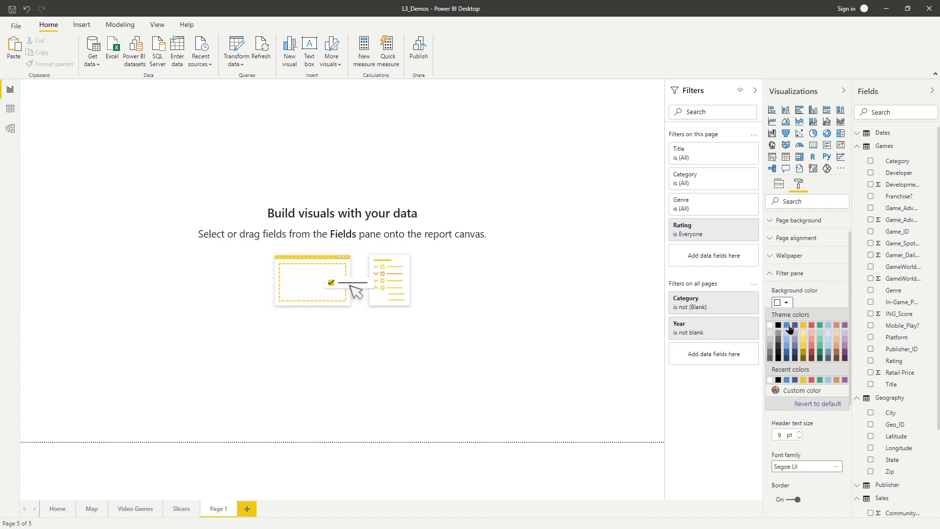
click(787, 325)
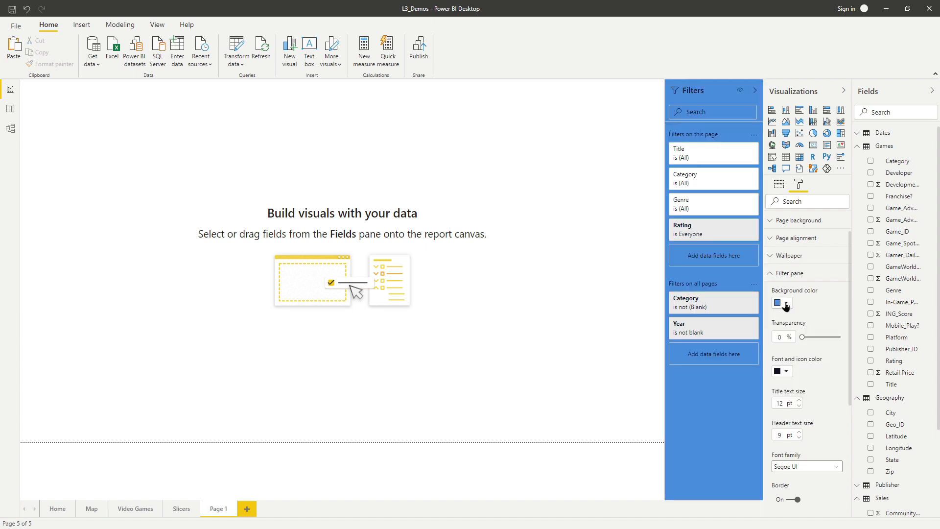
click(786, 304)
click(771, 326)
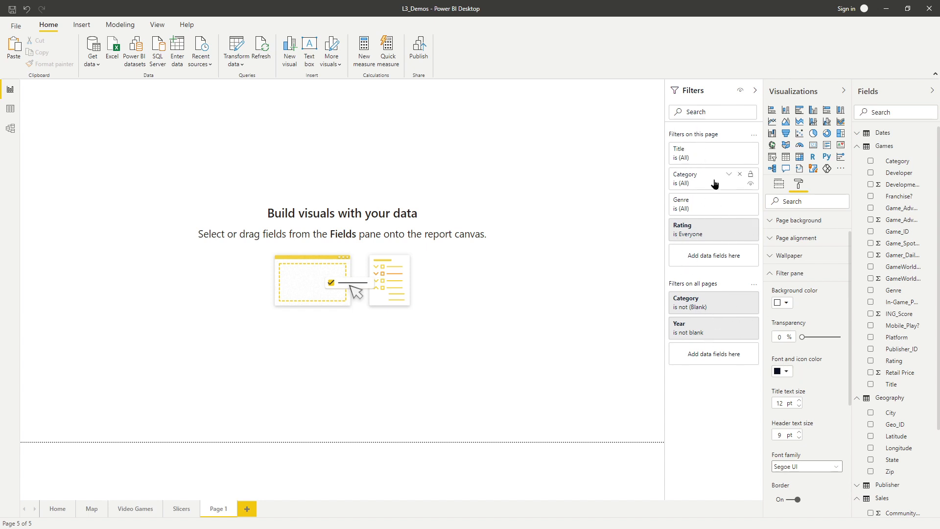
Step: Set the filter pane's title text size to 16 pt
click(784, 372)
click(785, 373)
click(799, 401)
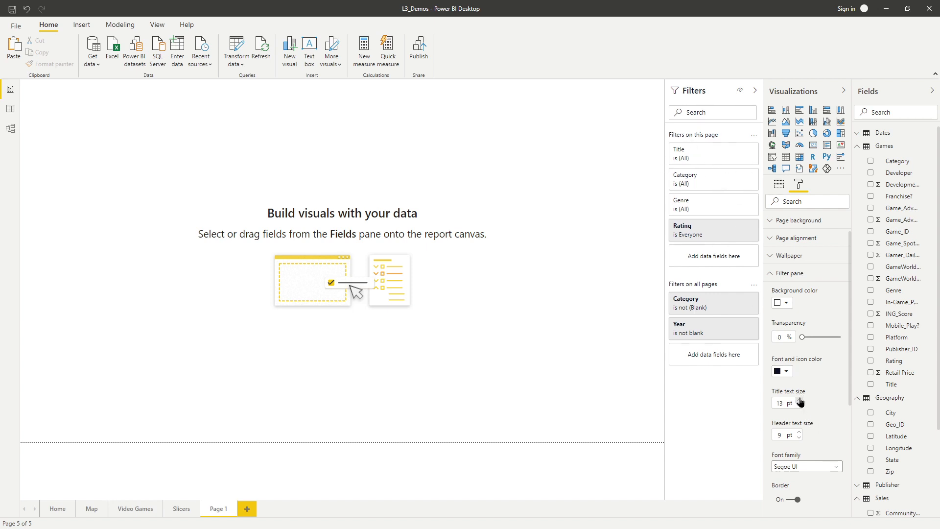
click(799, 401)
click(799, 401)
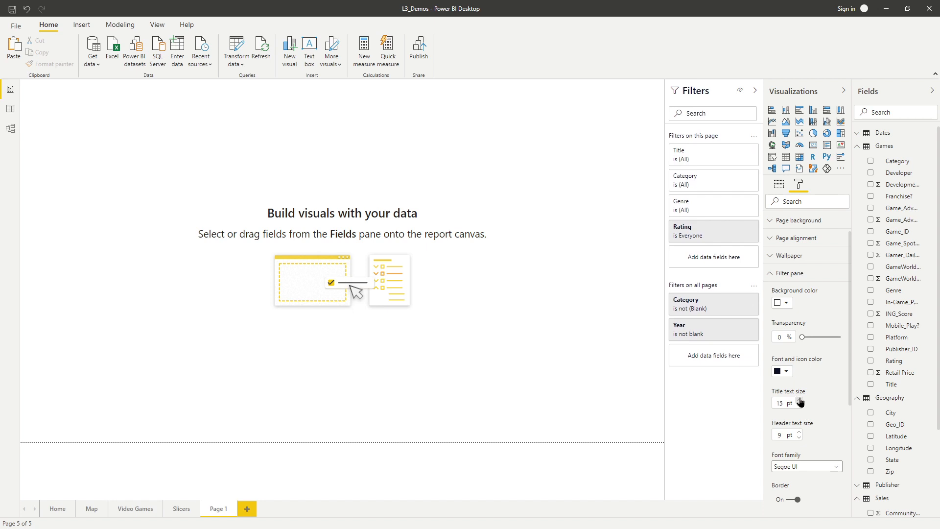
click(799, 400)
Step: Set the filter pane's header text size to 13 pt
click(799, 433)
click(799, 433)
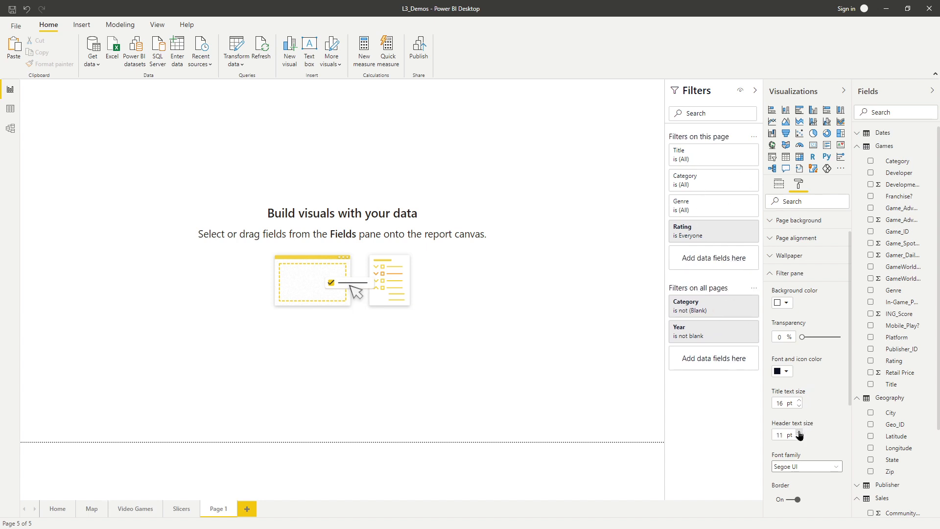
click(799, 432)
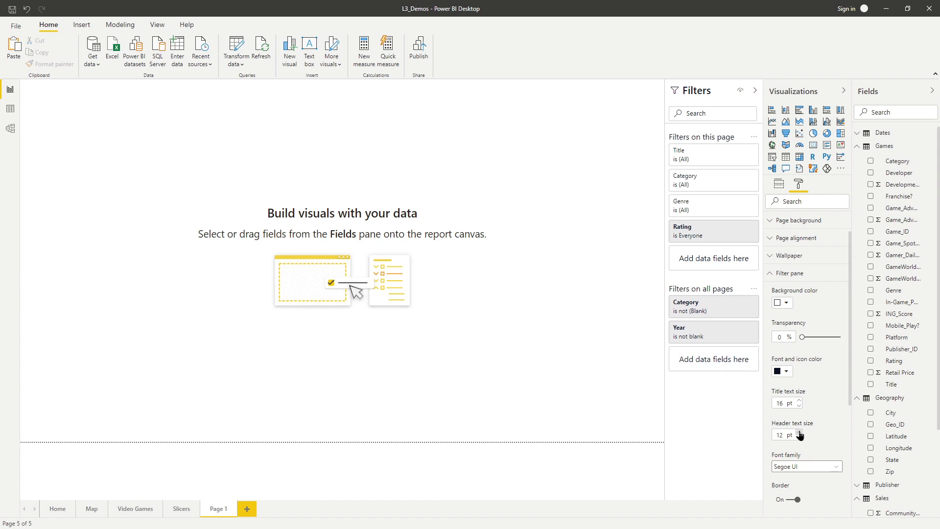
click(799, 433)
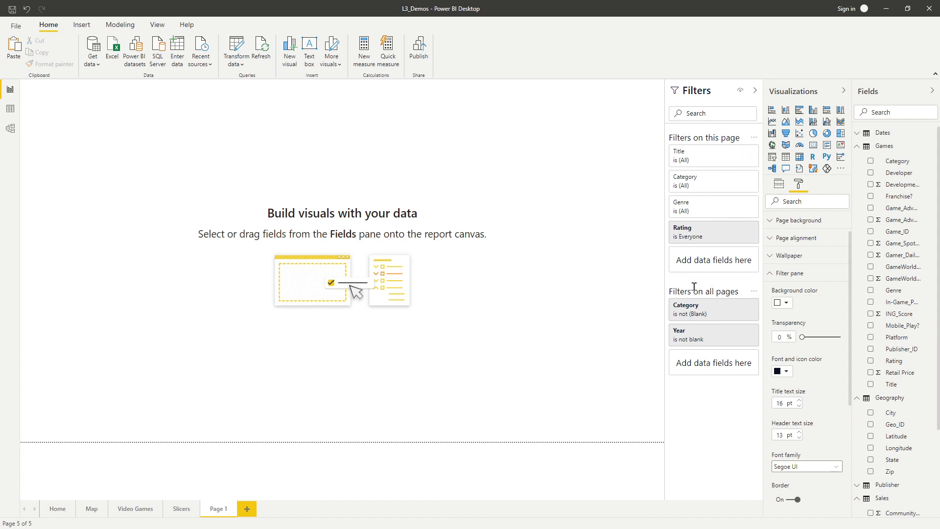
Step: Look through the font families available for the filter pane's text
scroll(808, 394, down, 2)
scroll(803, 398, down, 1)
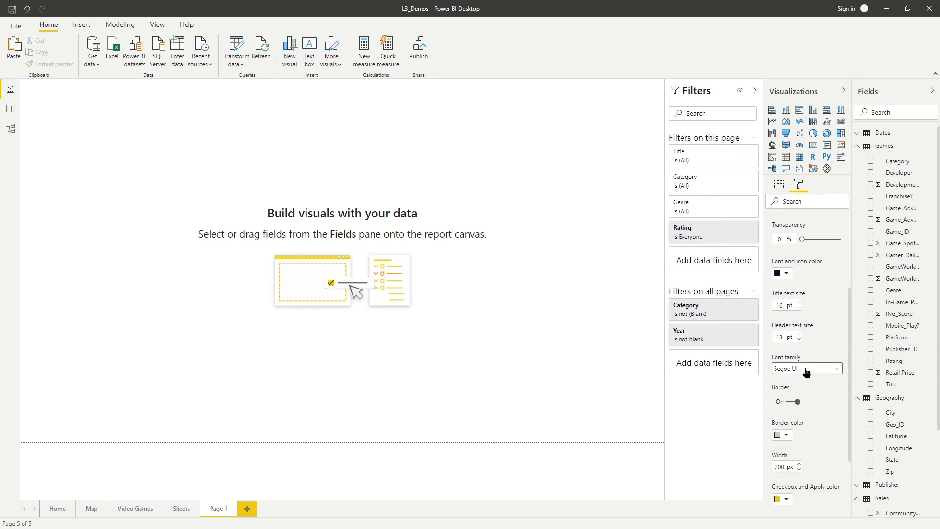
click(807, 372)
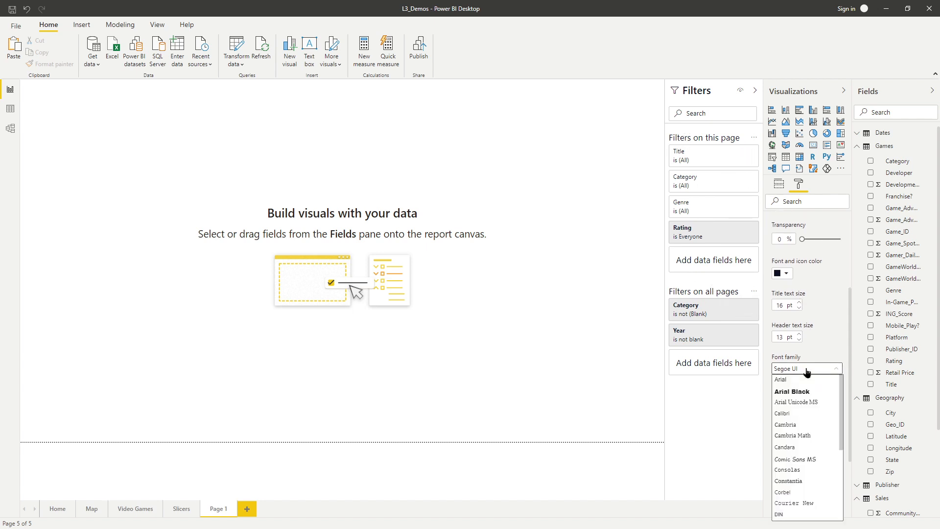
click(834, 345)
Step: Set the filter pane's border colour to black
scroll(812, 337, down, 1)
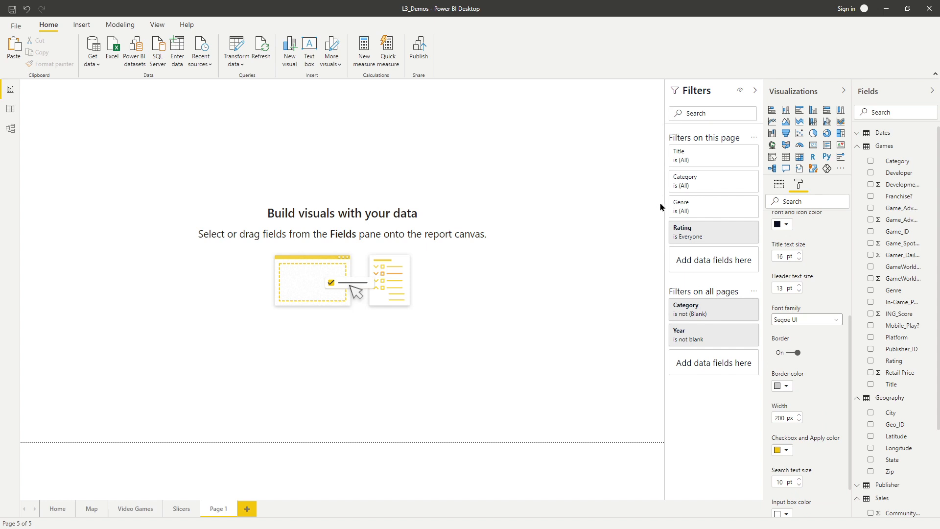
click(783, 387)
click(780, 291)
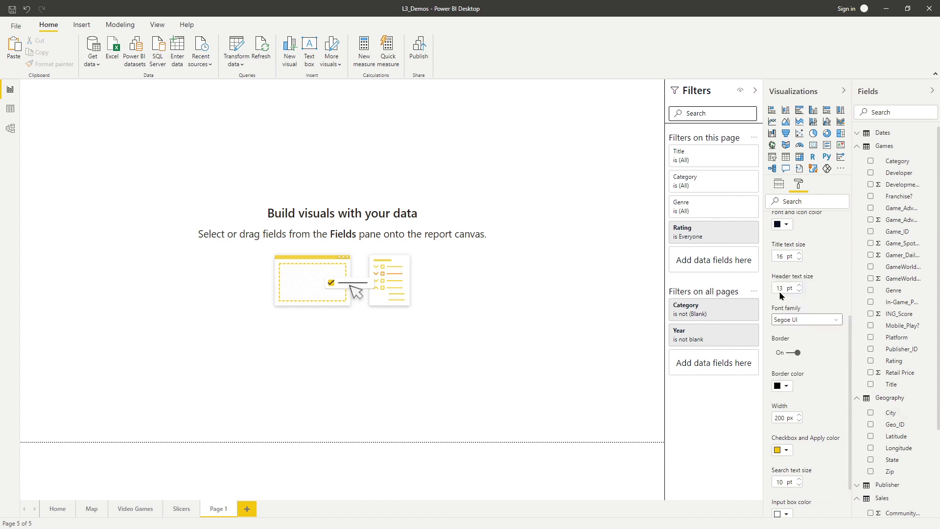
Step: Set the filter pane's search text size to 14 pt
scroll(798, 372, up, 3)
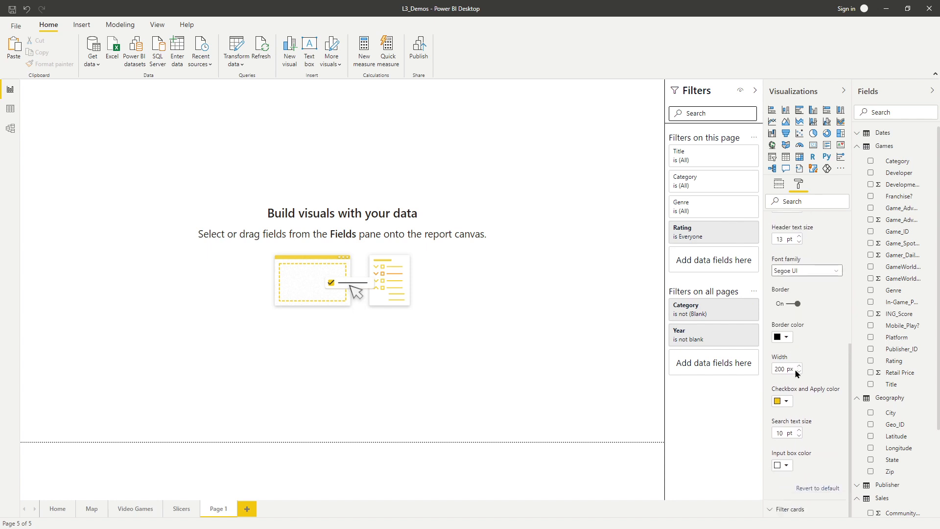
scroll(802, 369, down, 3)
click(799, 430)
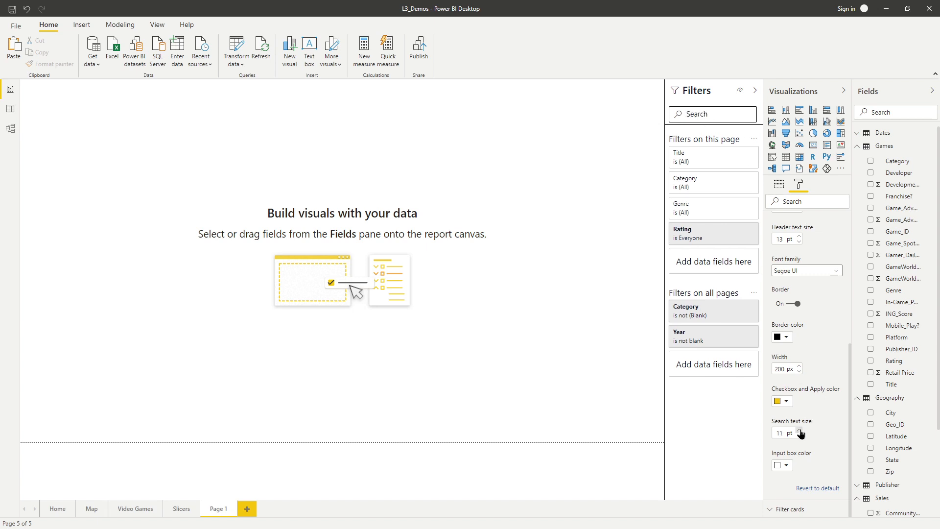
click(799, 430)
click(799, 430)
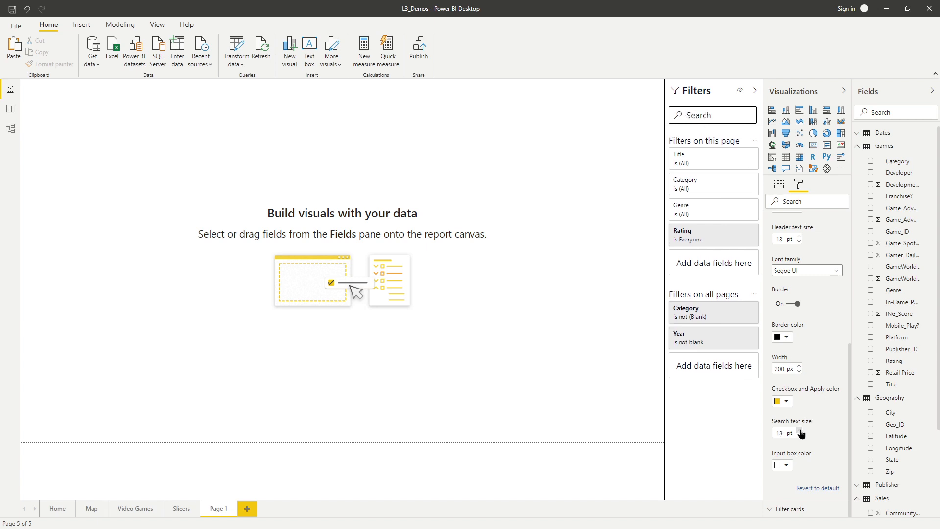
click(799, 430)
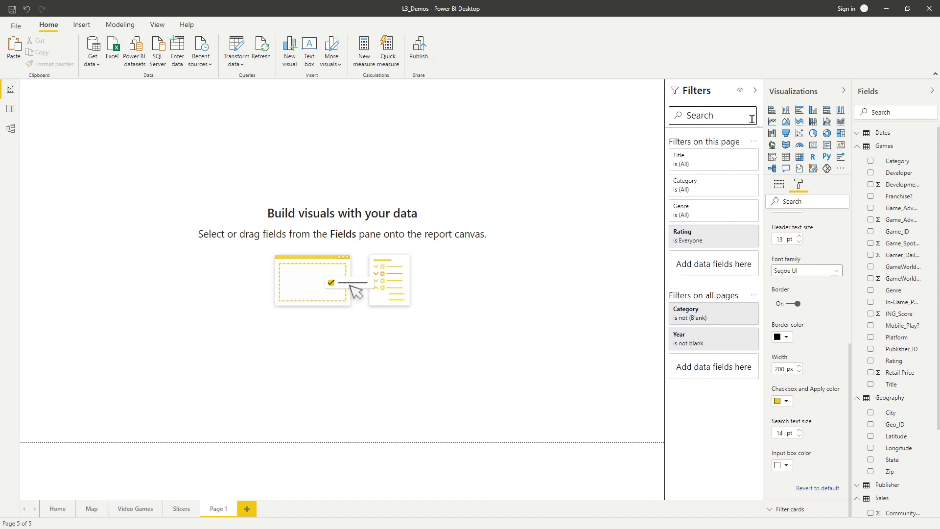
Step: Close the filter pane formatting options and switch the filter cards formatting to the Applied card type
scroll(799, 322, up, 5)
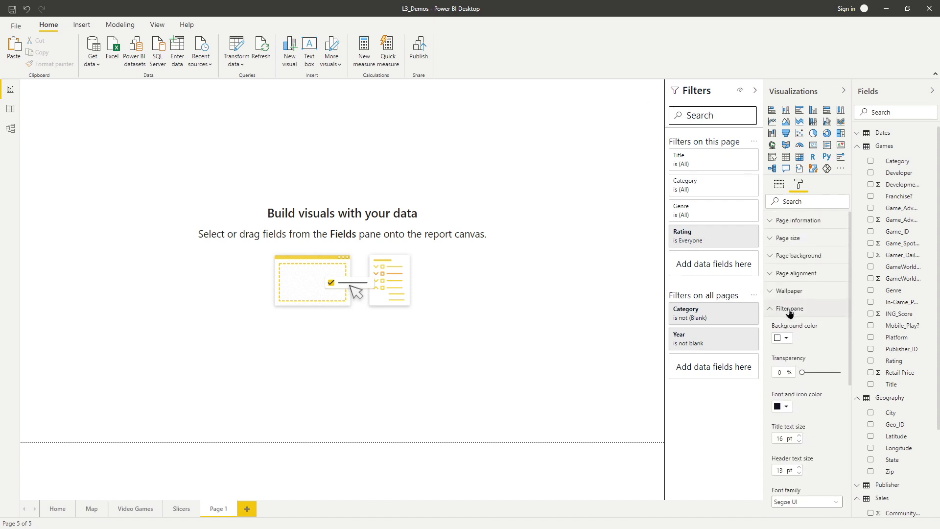
click(789, 310)
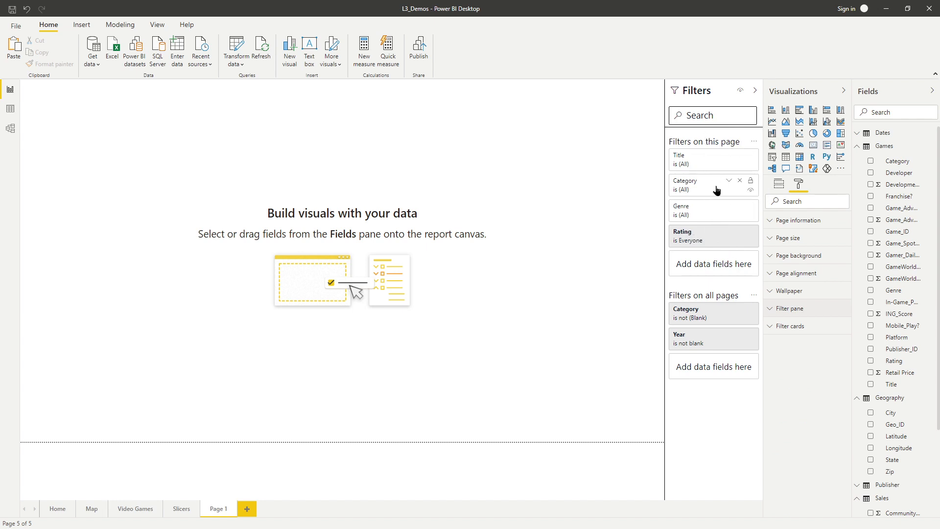
click(794, 332)
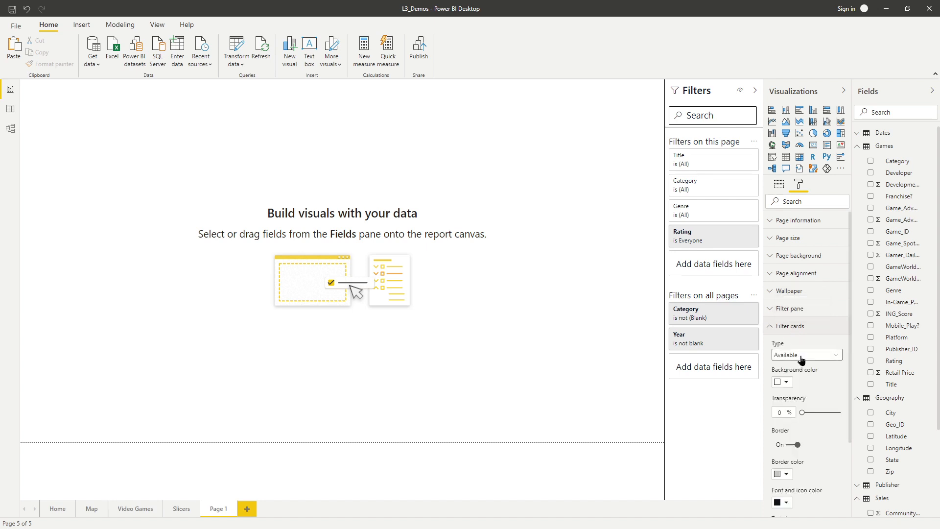
click(833, 359)
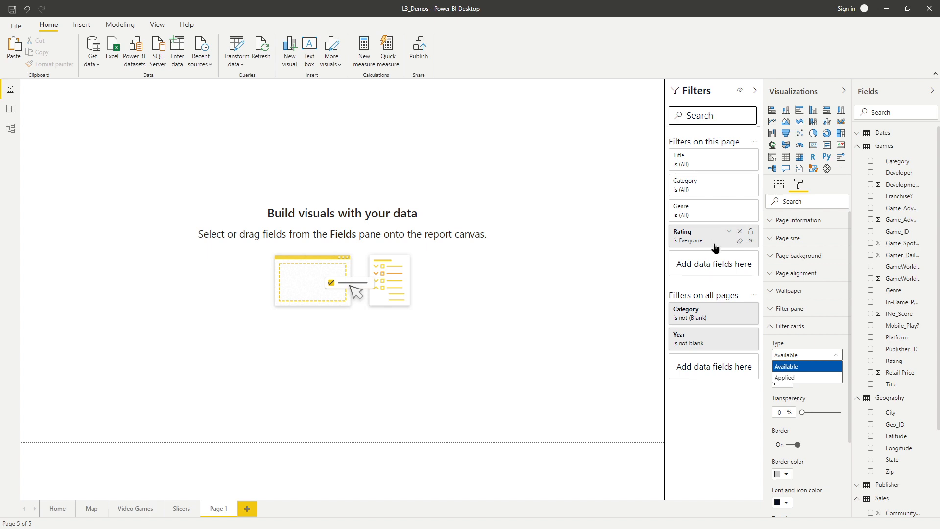
click(814, 379)
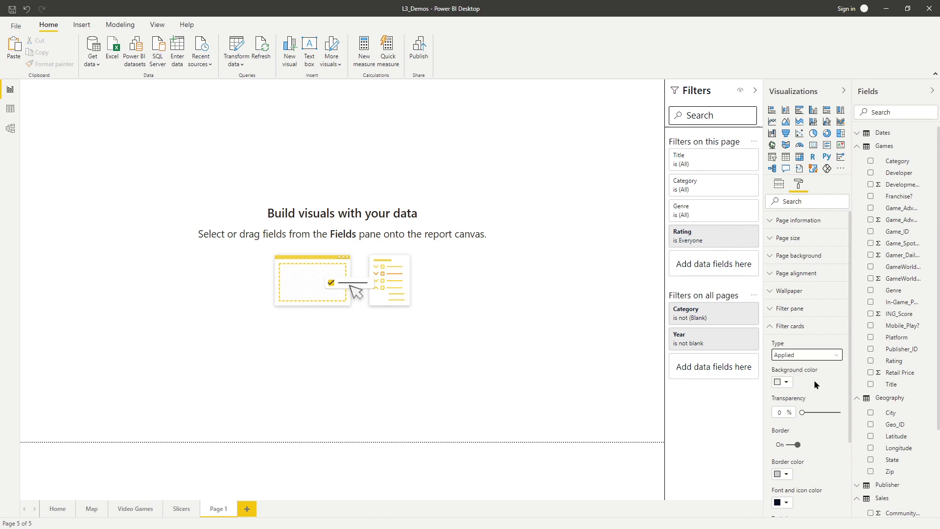
Step: Set the applied filter cards' background colour to dark blue #4C5D8A (Theme color 2) and their font and icon colour to white
click(785, 383)
click(794, 405)
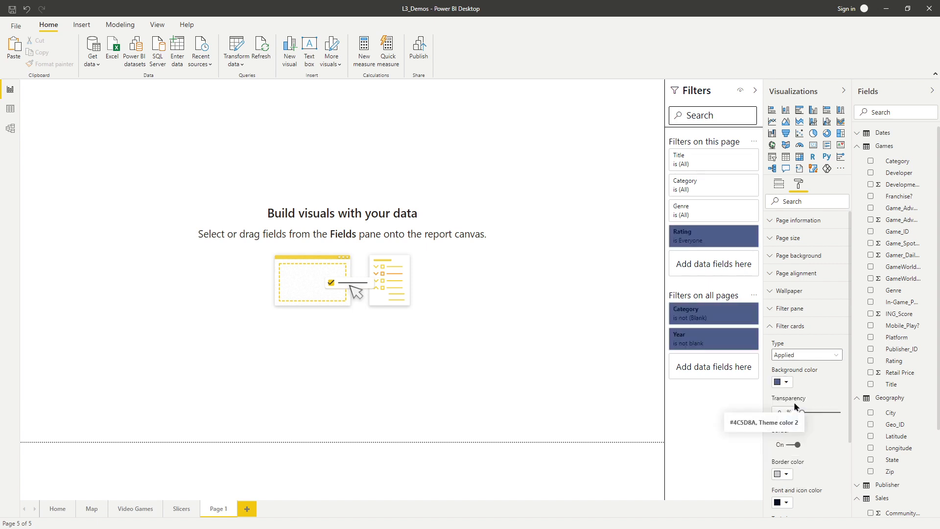
scroll(798, 450, down, 2)
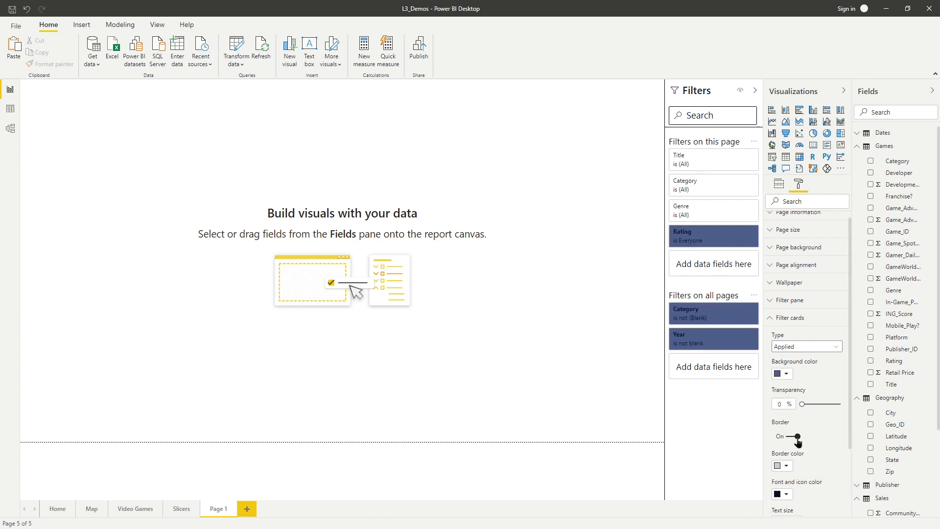
click(785, 460)
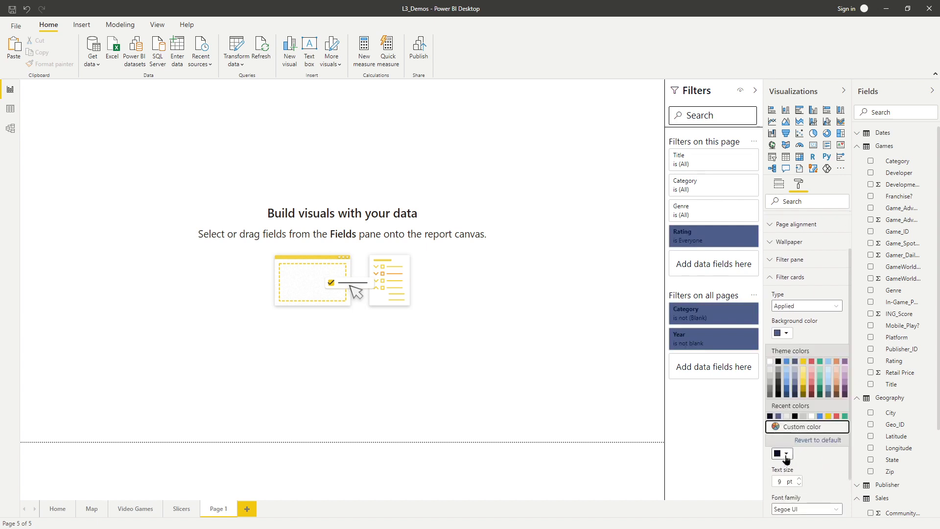
click(772, 363)
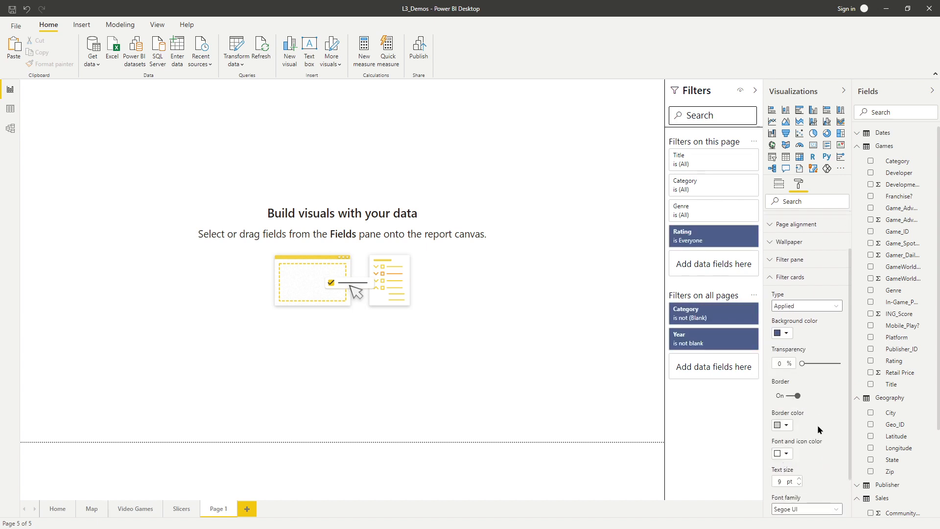
Step: Increase the applied filter cards' text size to 12 pt
click(799, 478)
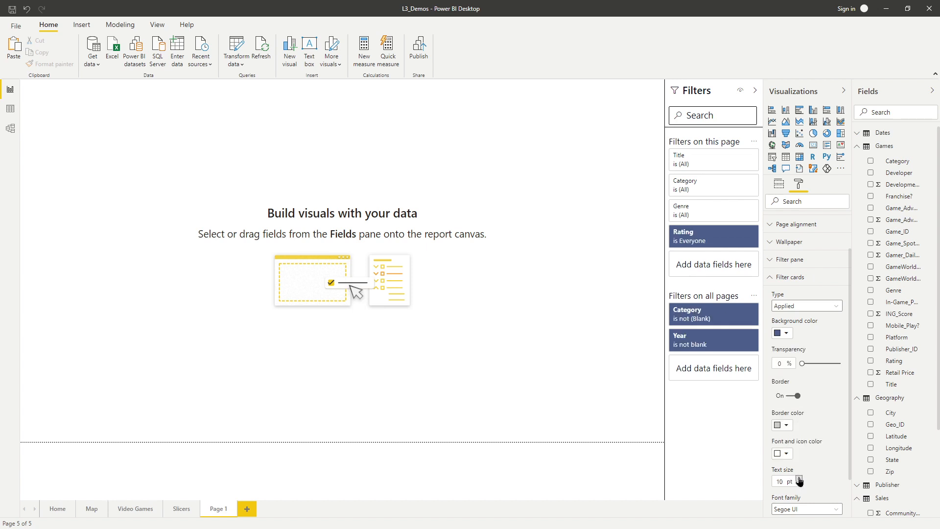
click(799, 479)
click(799, 479)
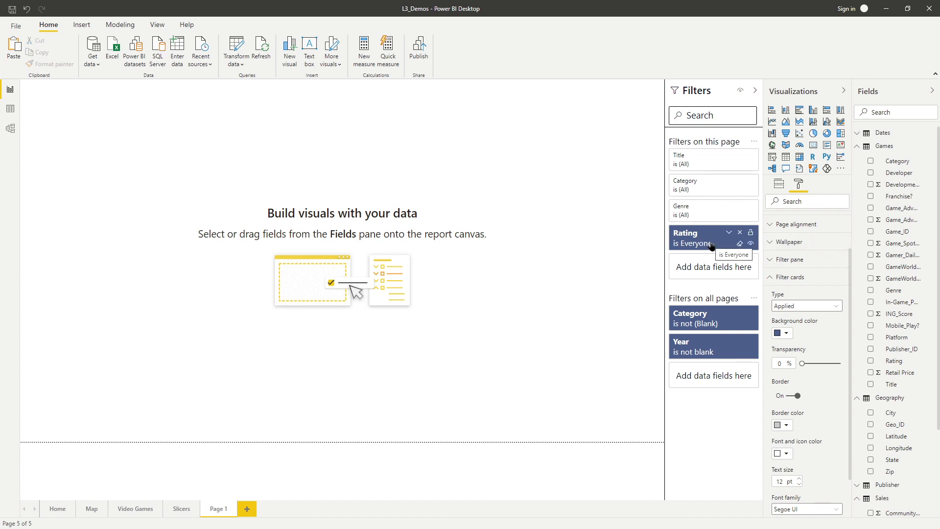
Step: Switch the filter cards formatting to the Available card type and set its text size to 11 pt
click(816, 306)
click(800, 318)
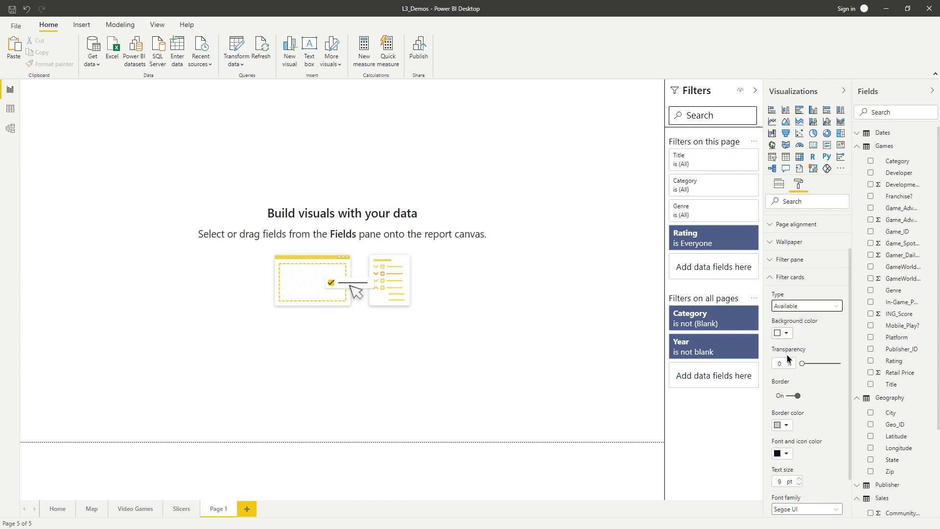
click(800, 479)
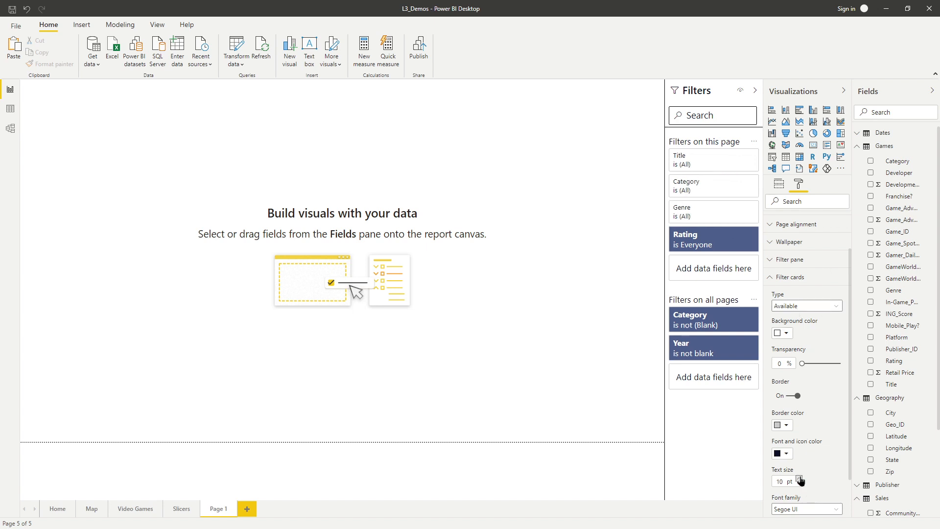
click(800, 479)
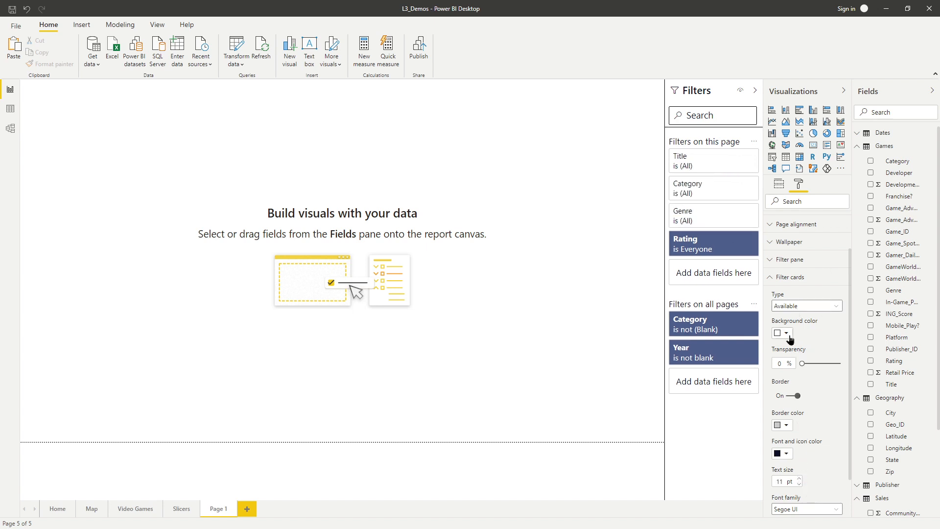
Step: Set the available filter cards' background colour to light grey and return the formatting to the Applied card type
click(786, 334)
click(771, 365)
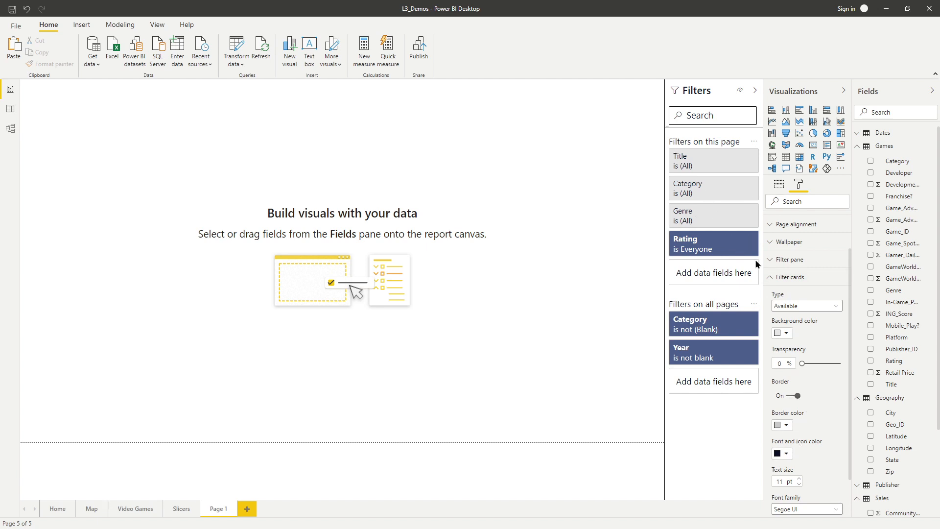
click(808, 306)
click(808, 329)
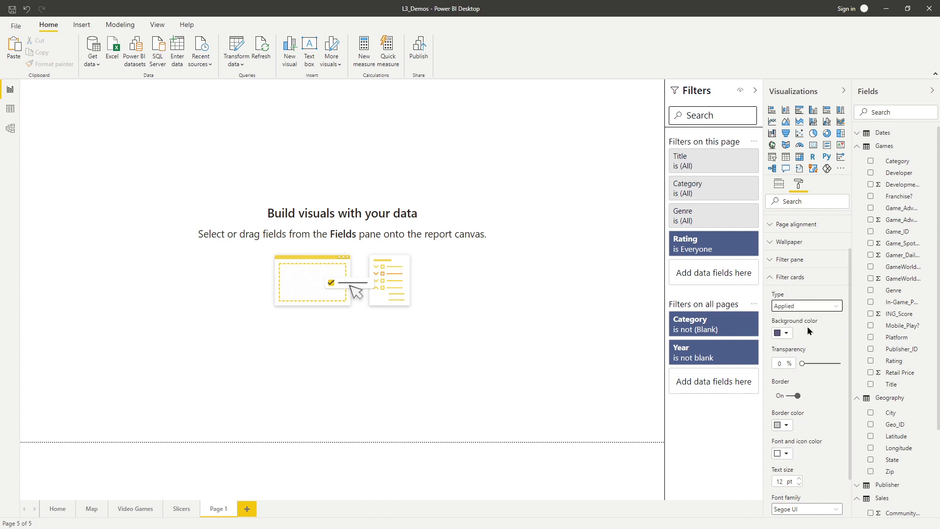